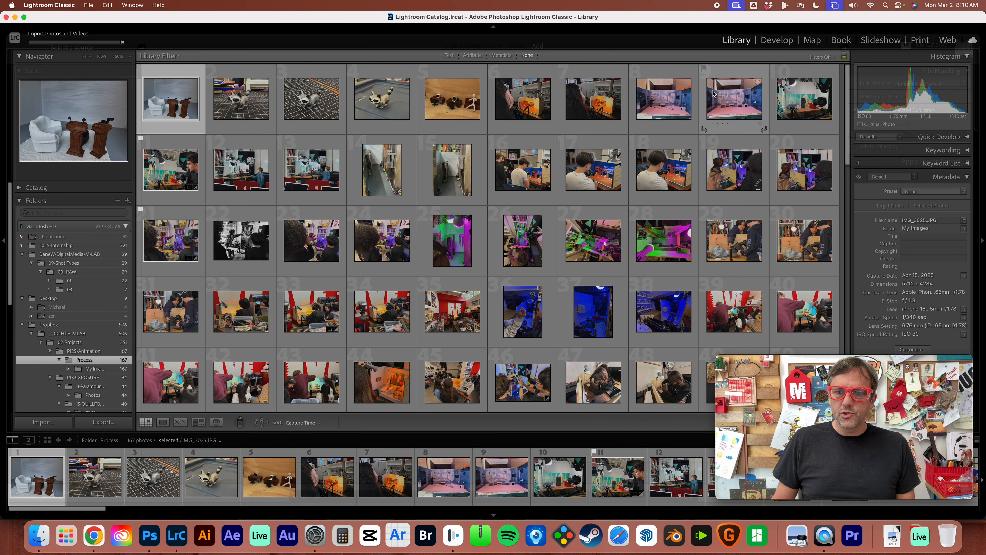
- Include all photos for import, turn off skipping suspected duplicates, and import them into the catalog
drag(795, 366, 680, 352)
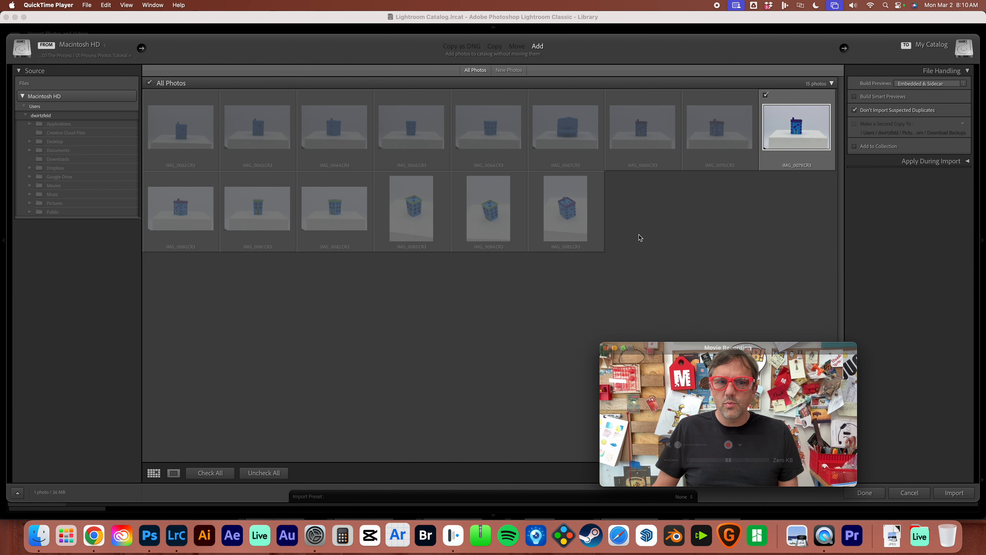
click(149, 84)
click(855, 110)
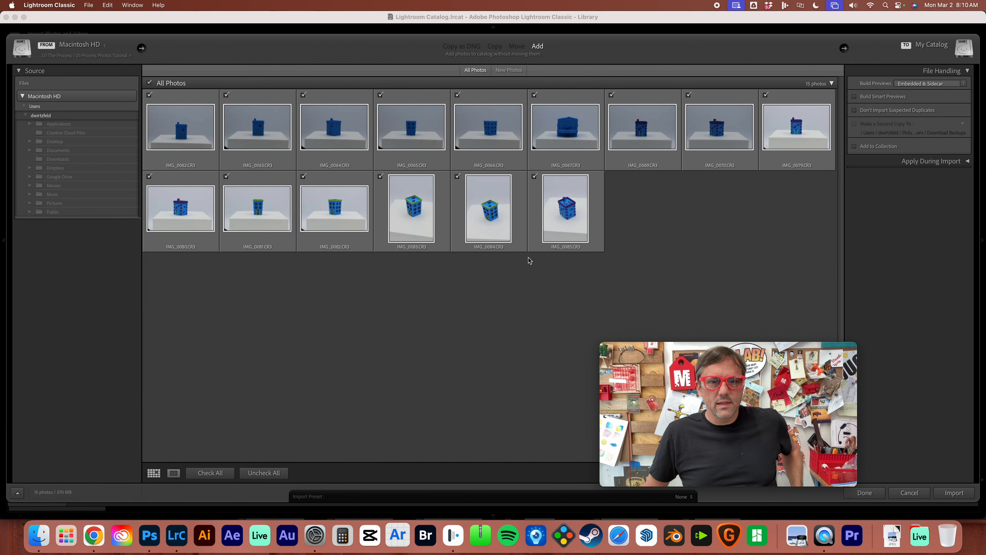
mouse_move(733, 347)
drag(734, 346, 845, 332)
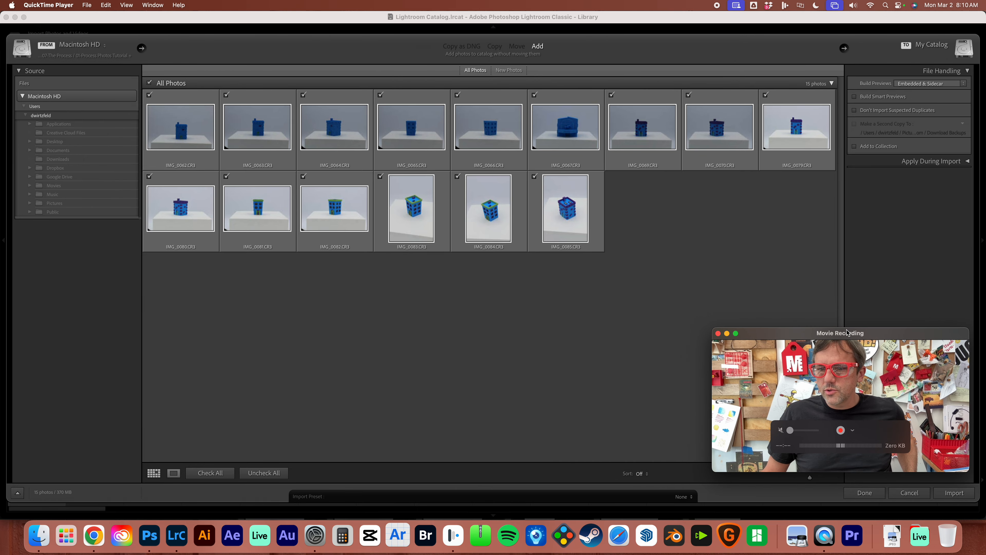
click(955, 492)
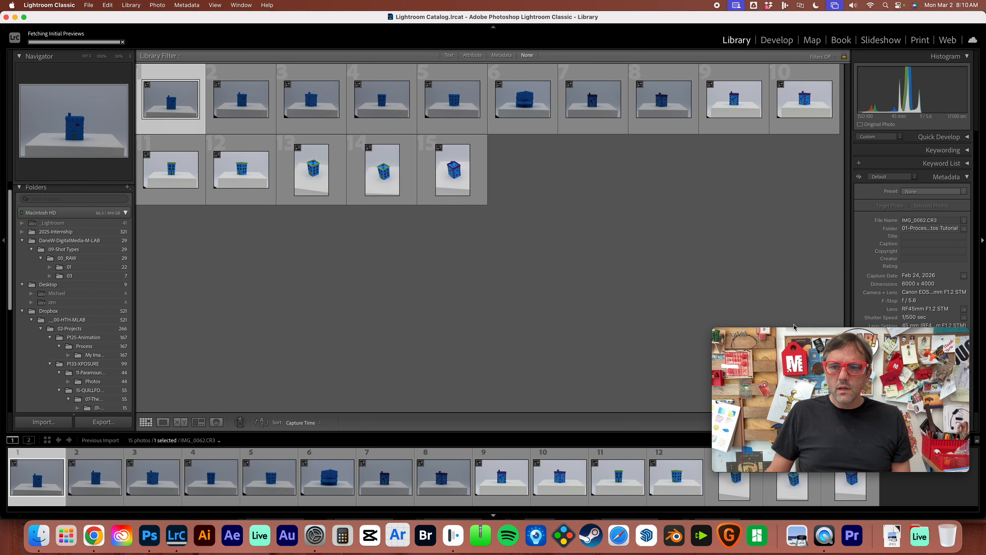
- Switch the library from the grid to a single-photo Loupe view of the imported photos
drag(794, 333, 796, 273)
key(d)
key(g)
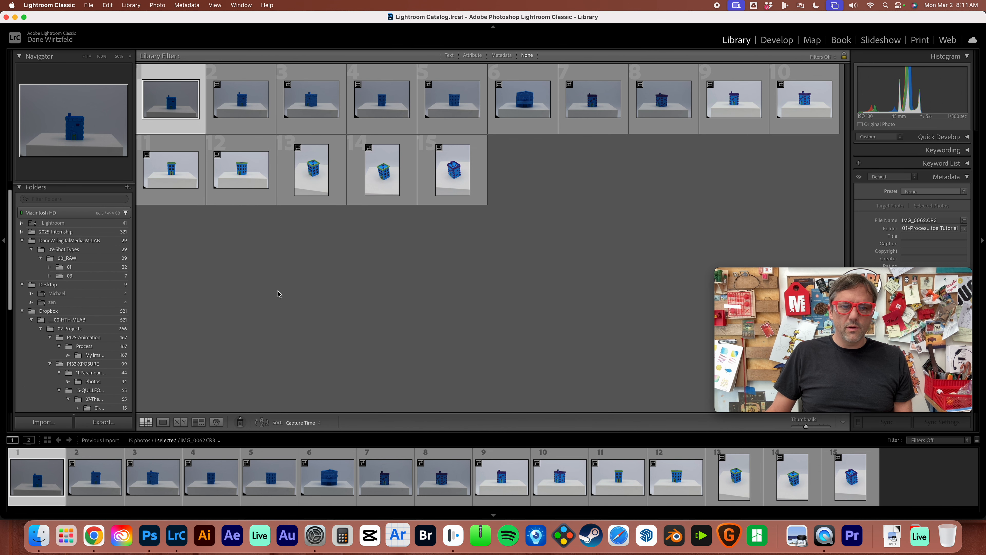
click(110, 485)
click(163, 422)
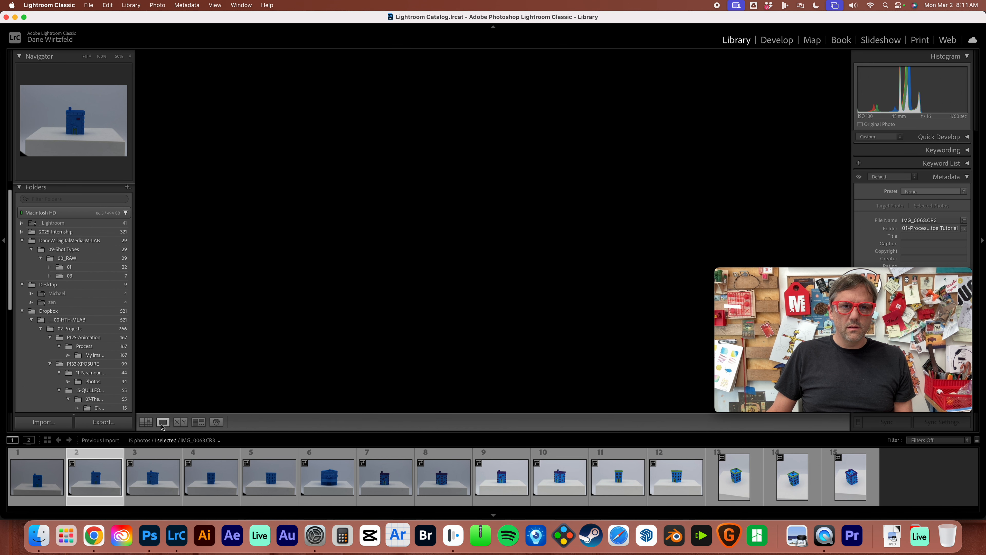
- Reject the first photo and flag the second through fifth photos as picks
click(46, 482)
key(x)
key(Right)
key(p)
key(Right)
key(p)
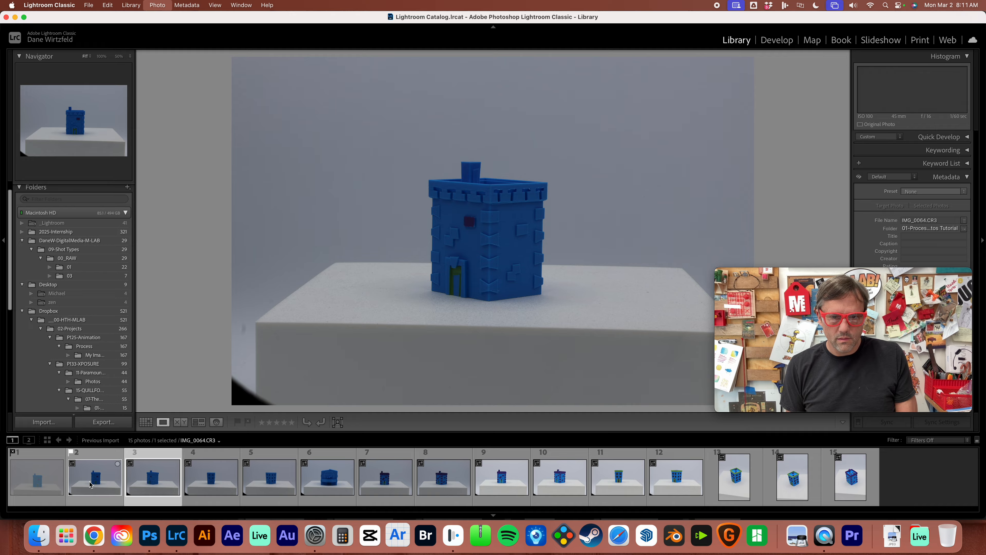
key(Right)
key(p)
key(Right)
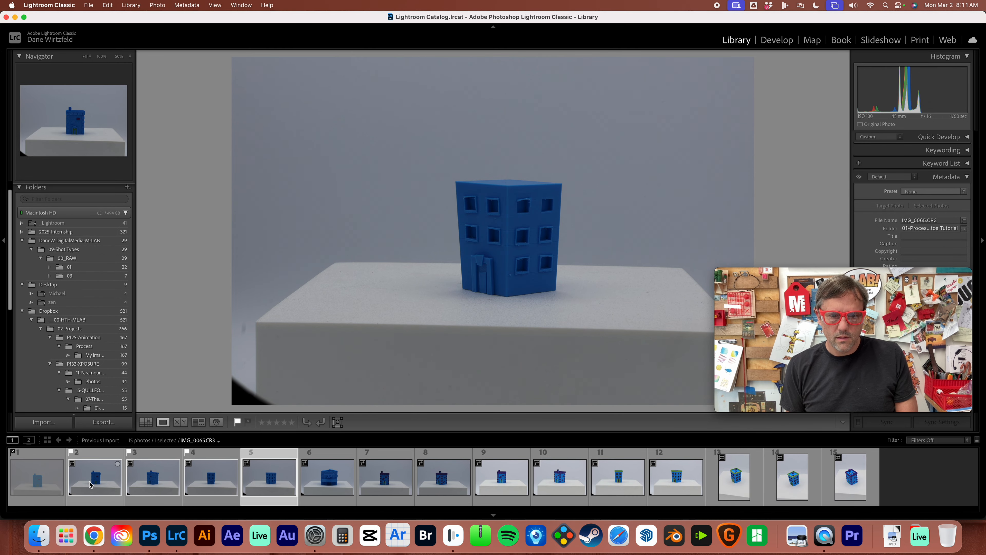
key(p)
key(Right)
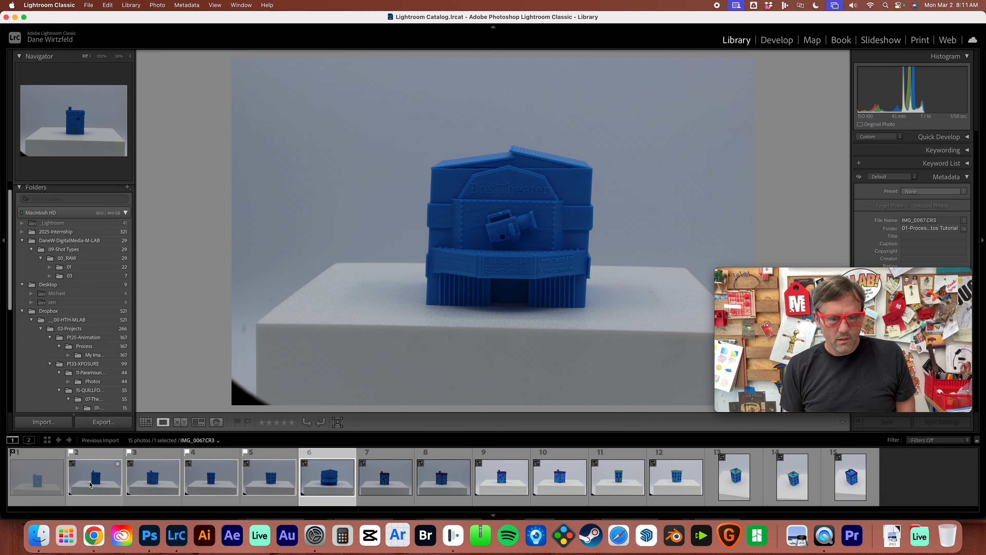
- Reject the Box Theater photo and the two dark purple-trimmed tower photos that follow it
key(x)
key(Right)
key(Right)
key(Left)
key(p)
key(Right)
key(p)
key(Right)
key(Right)
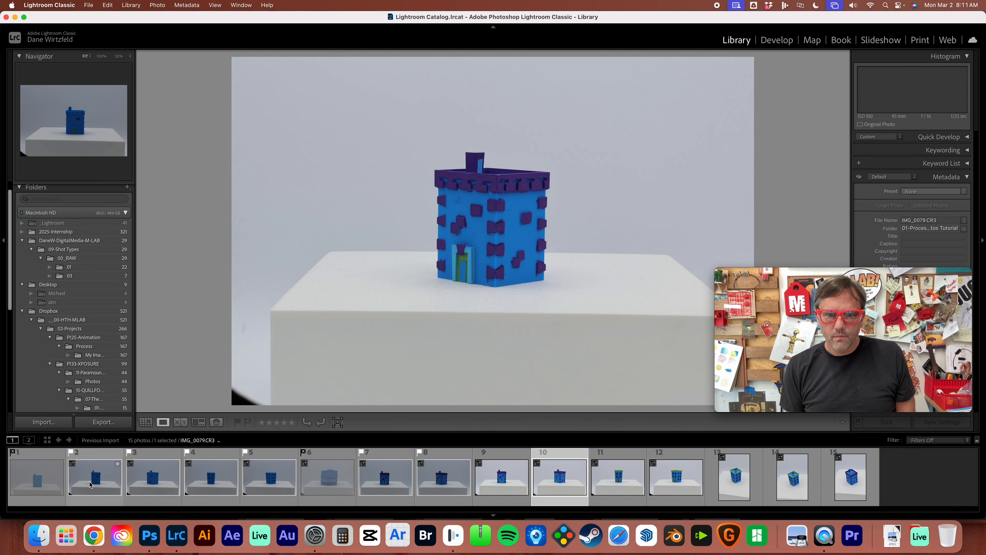
key(Left)
key(Left)
key(x)
key(x)
key(Right)
key(Right)
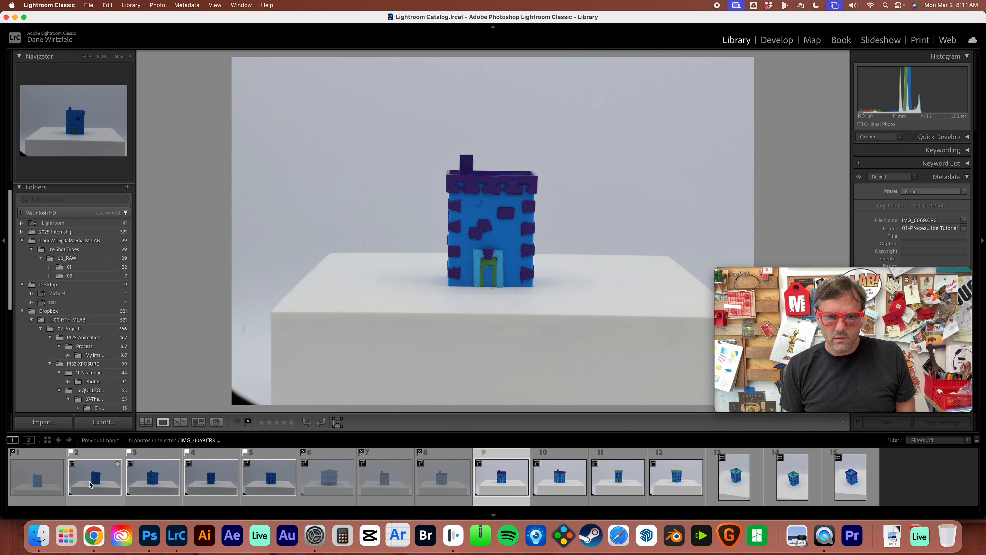
- Flag the ninth to twelfth photos and the last two photos as picks, and reject the thirteenth
key(p)
key(Right)
key(p)
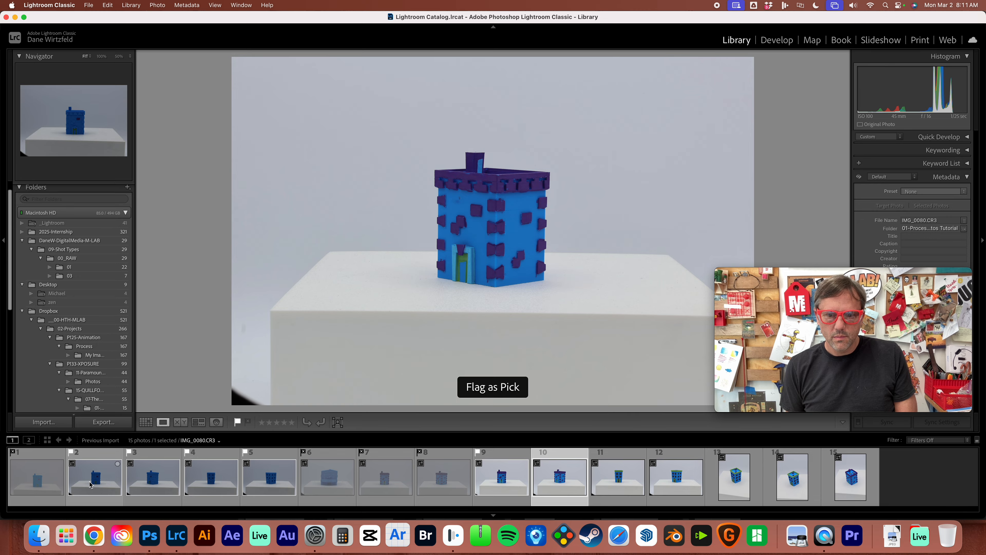
key(Right)
key(Left)
key(Right)
key(p)
key(Right)
key(Right)
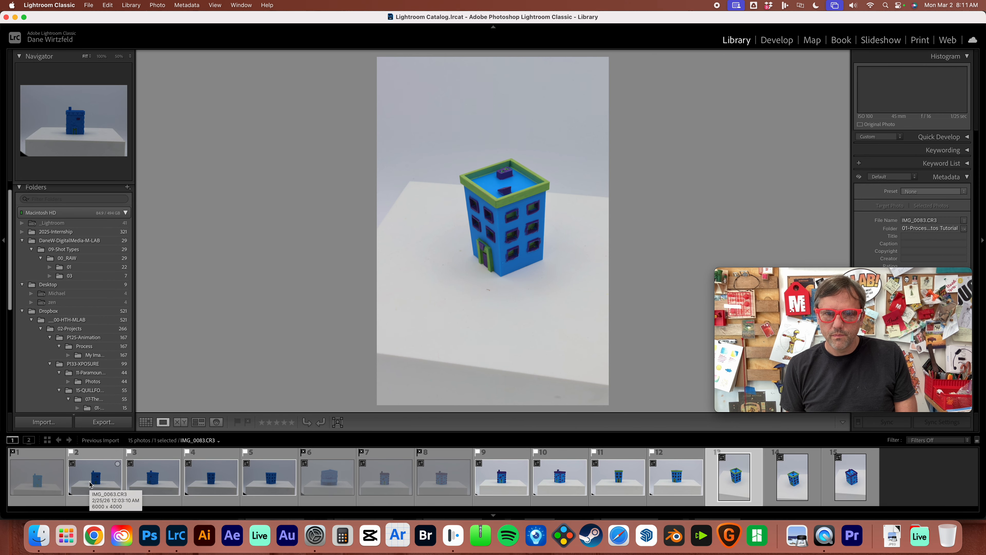
key(p)
key(Right)
key(Right)
- Filter the filmstrip to flagged photos, and switch the filter to rejected photos only
click(939, 440)
click(916, 448)
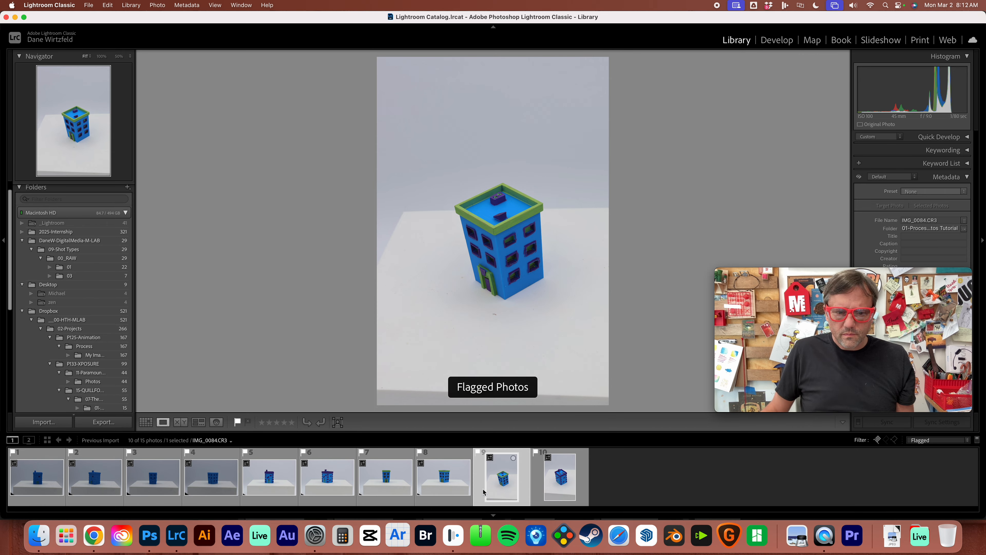
click(894, 440)
click(878, 440)
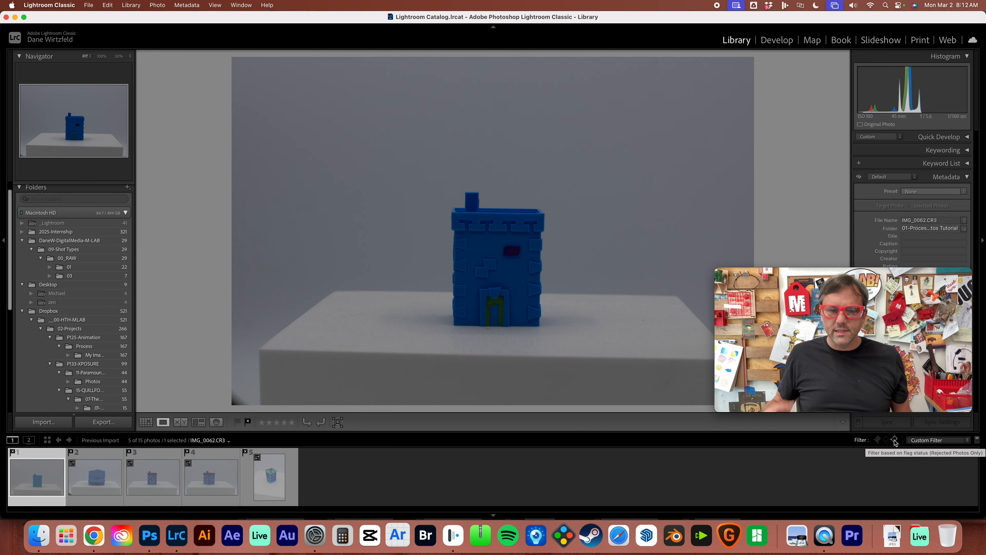
- Select all the rejected photos and delete them from the disk
click(270, 477)
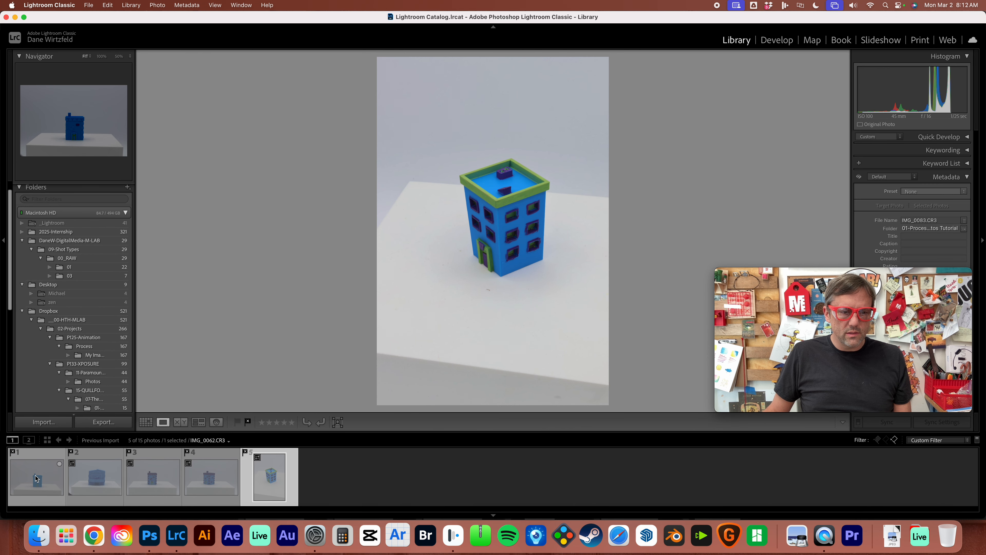
key(super+a)
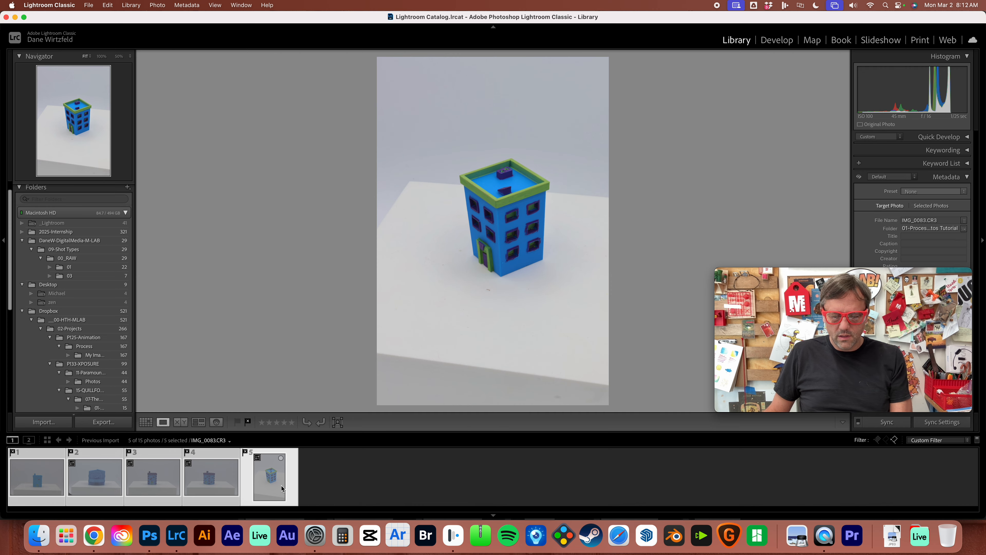
key(super+BackSpace)
click(507, 224)
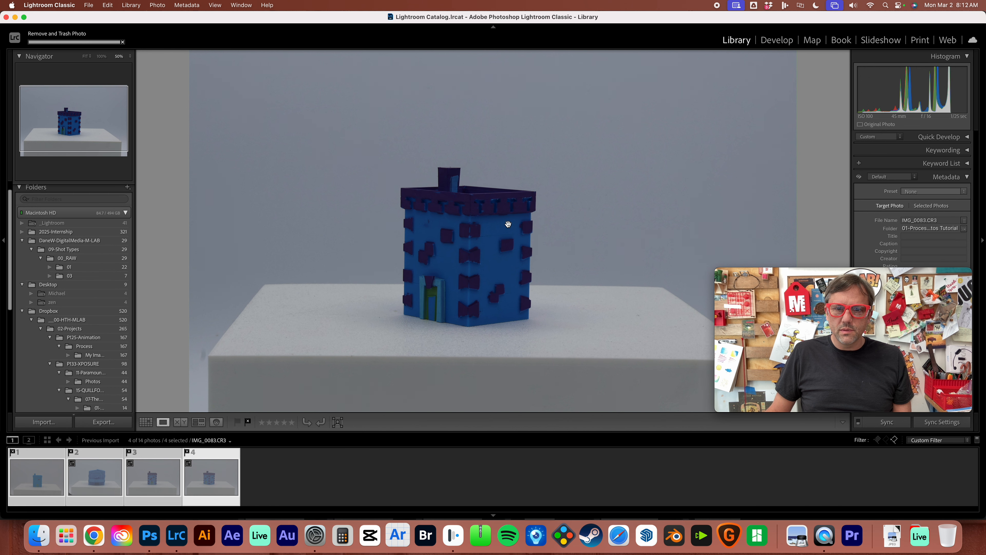
click(456, 464)
click(209, 492)
key(super+a)
key(super+BackSpace)
click(507, 224)
- Remove the rejected-photo filter and open the first remaining photo, IMG_0063.CR3, in the Develop module
click(895, 439)
click(776, 40)
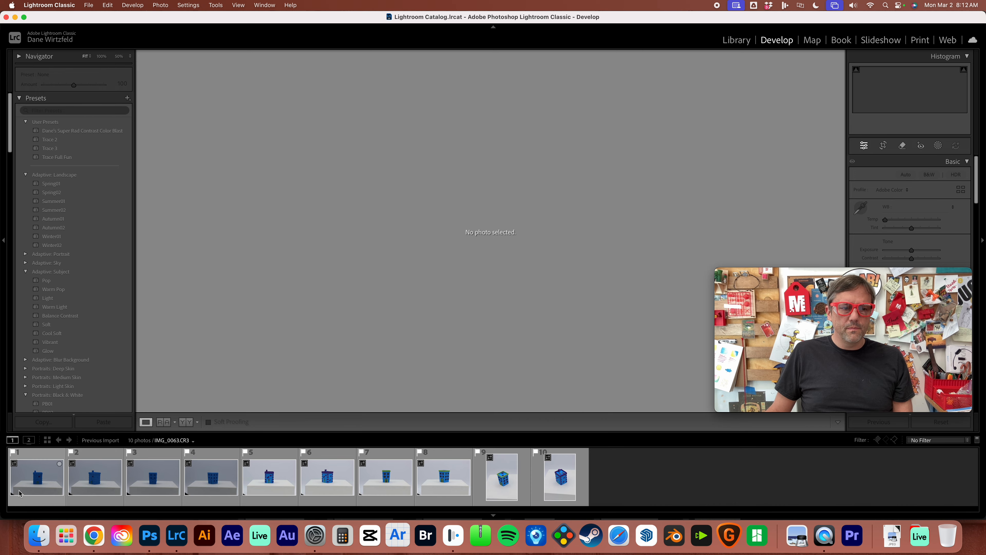
click(37, 476)
click(601, 481)
click(37, 477)
drag(843, 295, 745, 379)
drag(874, 352, 804, 389)
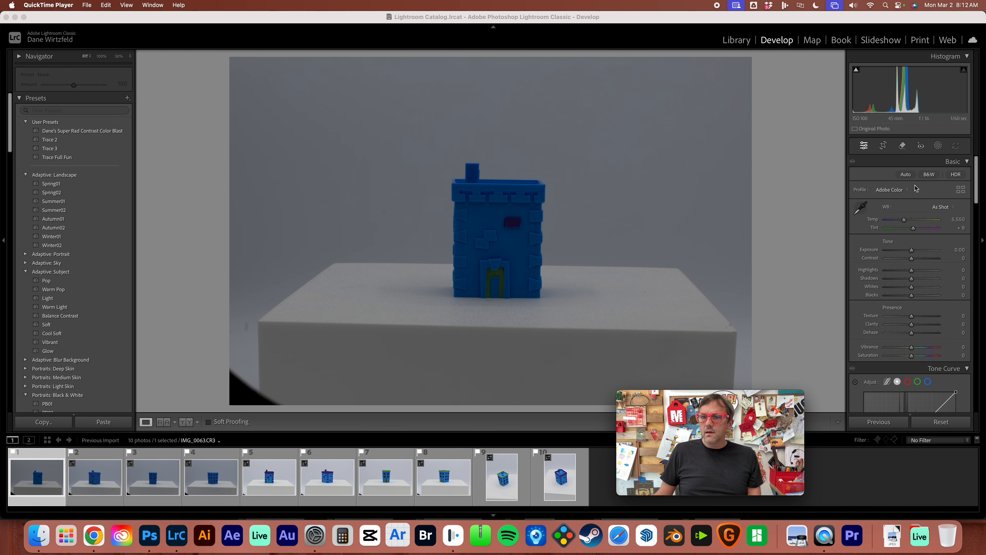
- Raise the exposure of the first photo to +1.20
click(976, 176)
mouse_move(977, 175)
mouse_down()
mouse_move(976, 213)
mouse_move(975, 176)
mouse_up()
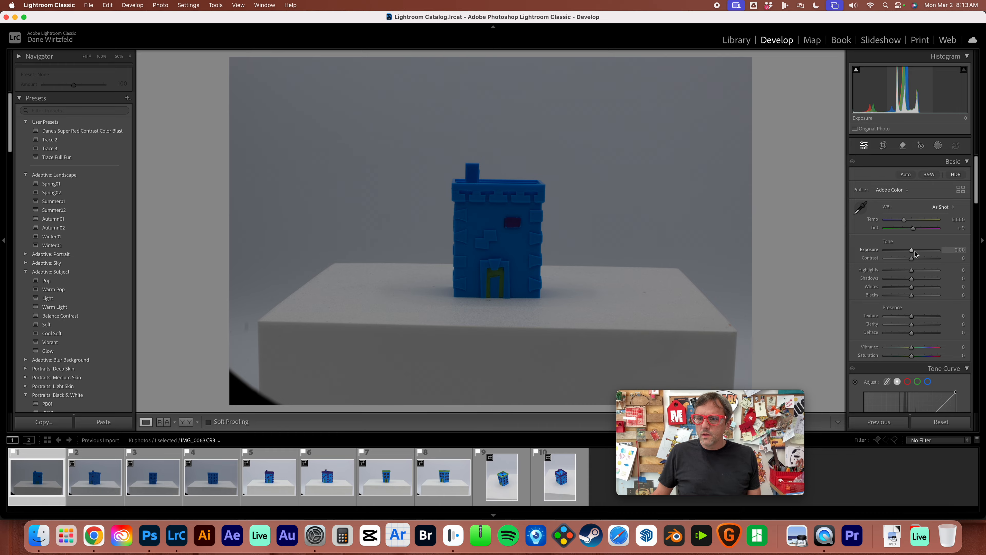
drag(912, 251, 918, 251)
- Try a custom white balance sampled from the grey backdrop beside the tower, and undo it
click(861, 208)
click(600, 223)
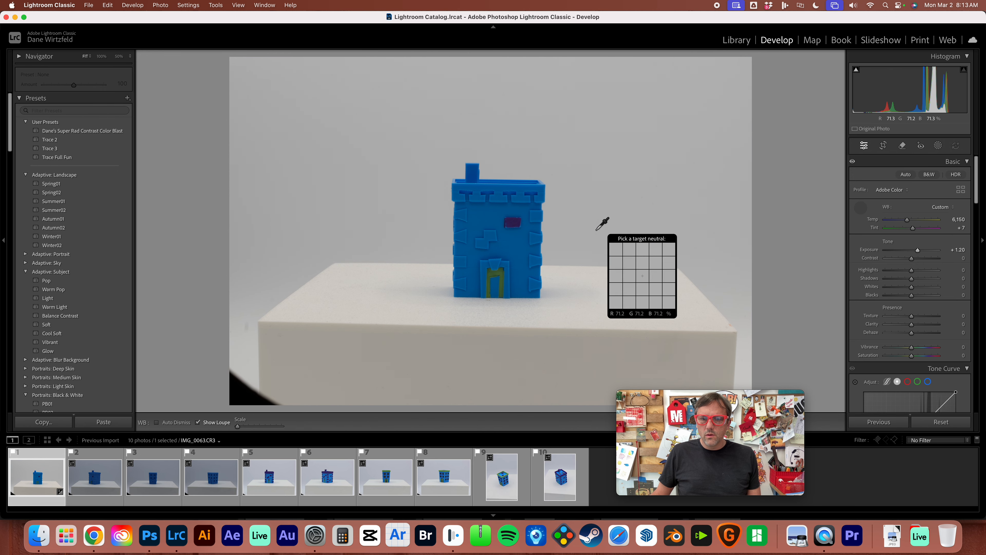
key(super+z)
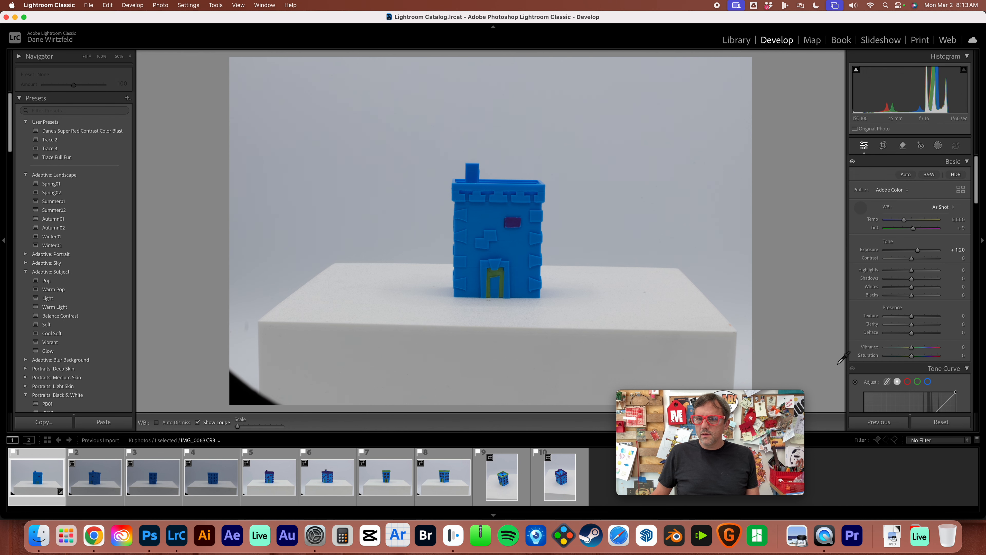
- Set the photo's contrast to -3, shadows to +24, vibrance to +6 and saturation to +16
drag(788, 396, 794, 397)
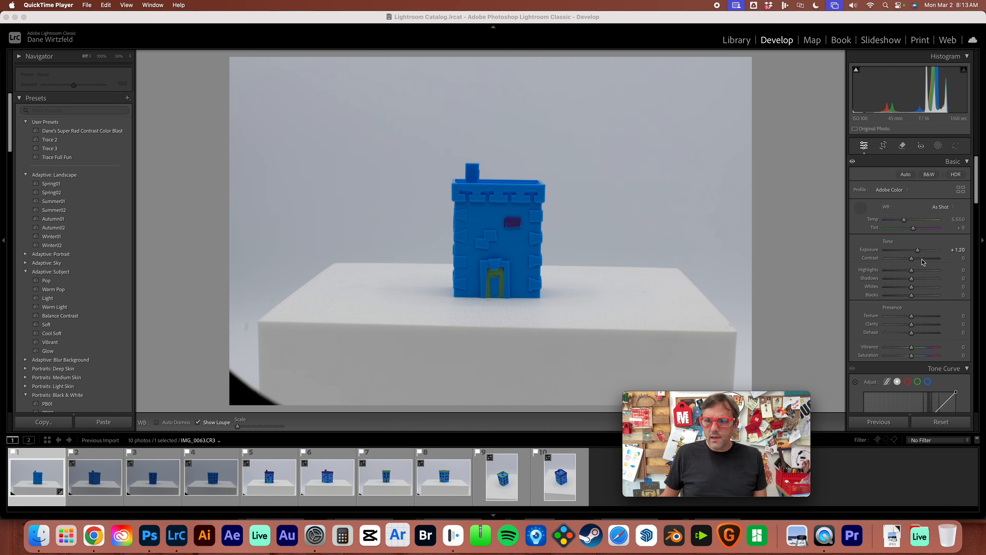
drag(911, 258, 911, 258)
drag(911, 278, 918, 278)
drag(911, 324, 912, 356)
key(super+z)
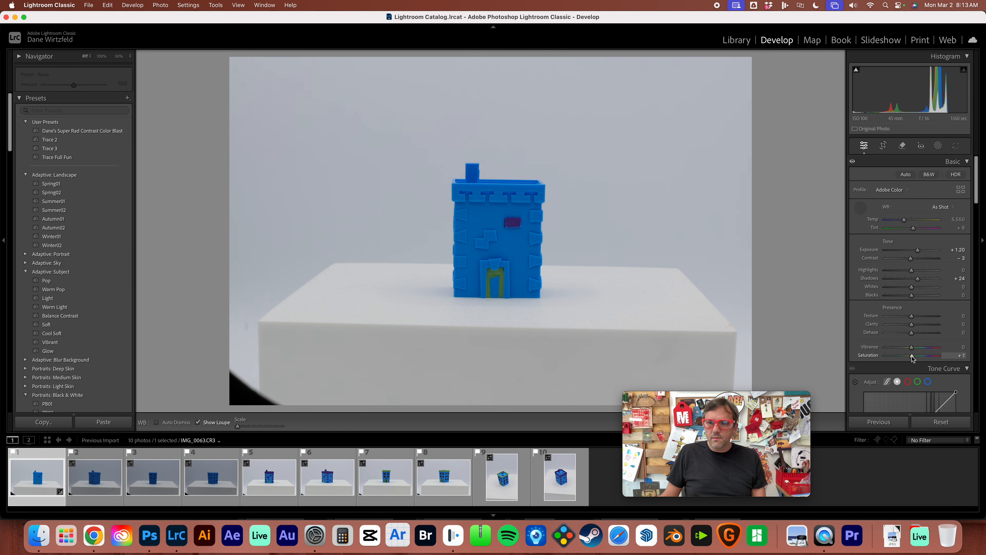
drag(912, 356, 913, 352)
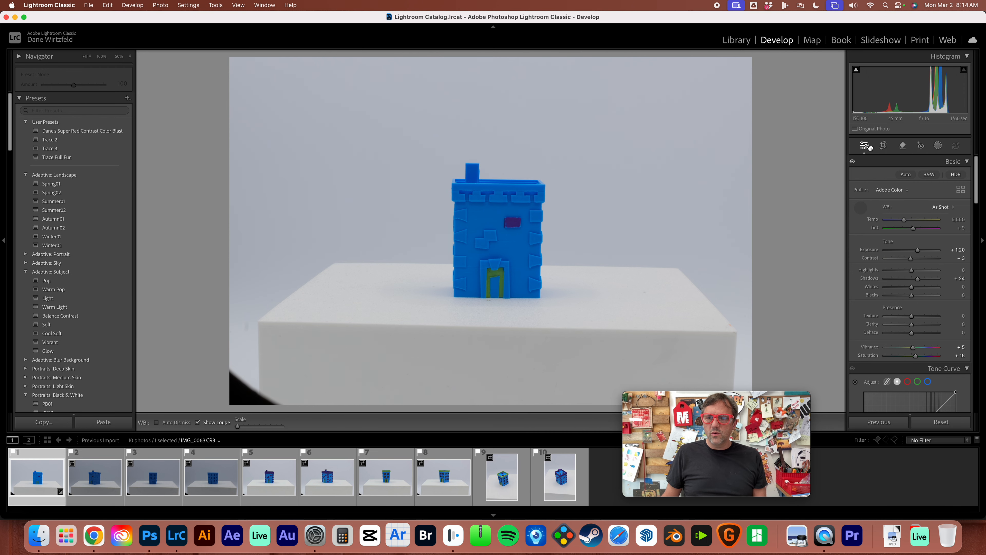
- Crop the photo tightly around the blue tower at a 1 x 1 aspect ratio with an angle of -0.78
click(882, 146)
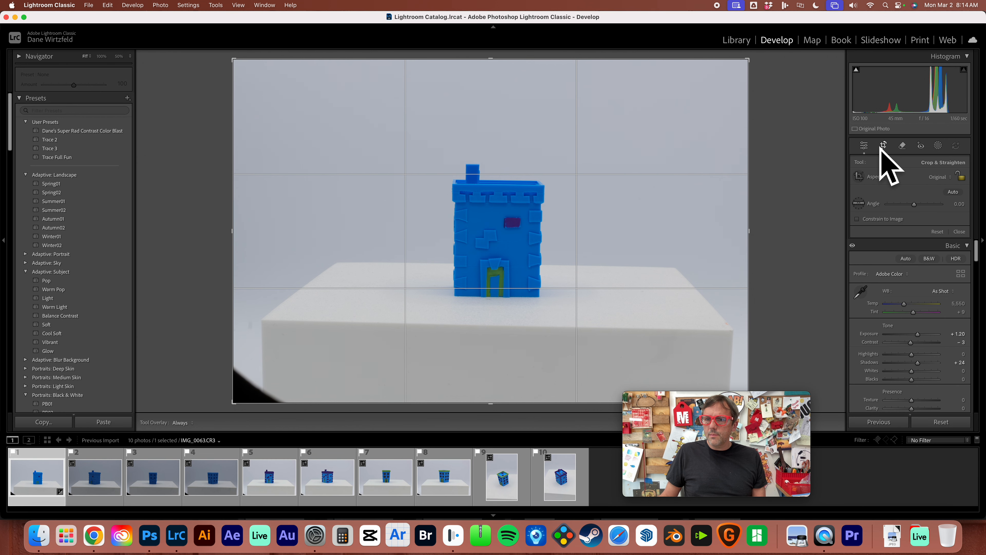
click(940, 177)
click(935, 199)
drag(913, 204, 913, 204)
drag(662, 59, 573, 148)
drag(544, 192, 545, 191)
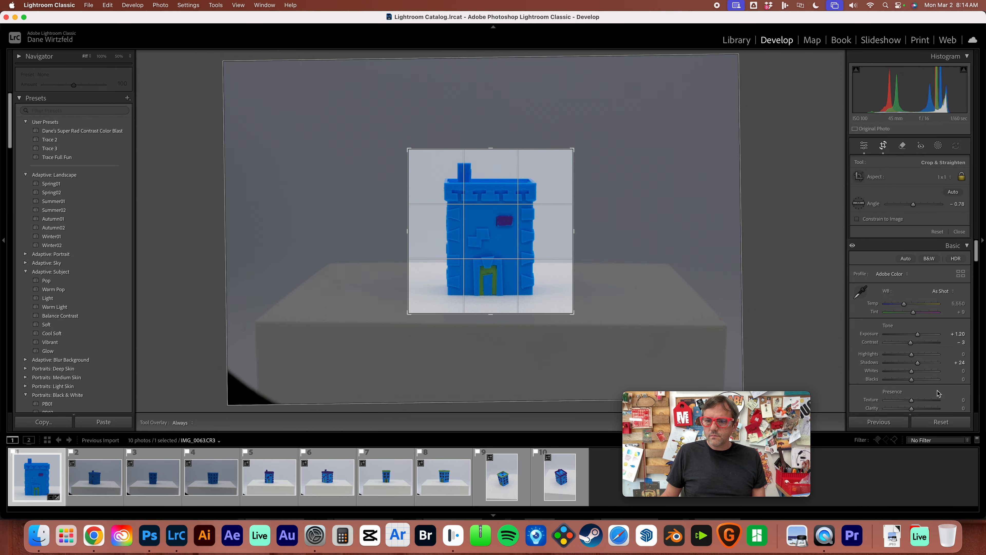
click(959, 232)
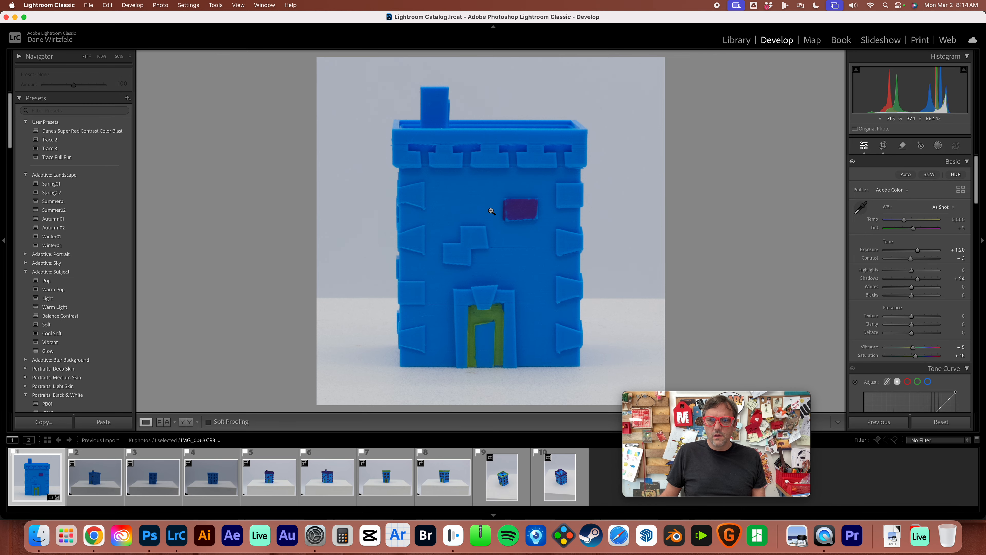
- Copy the first photo's develop settings, including the crop with its straighten angle and aspect ratio
right_click(36, 487)
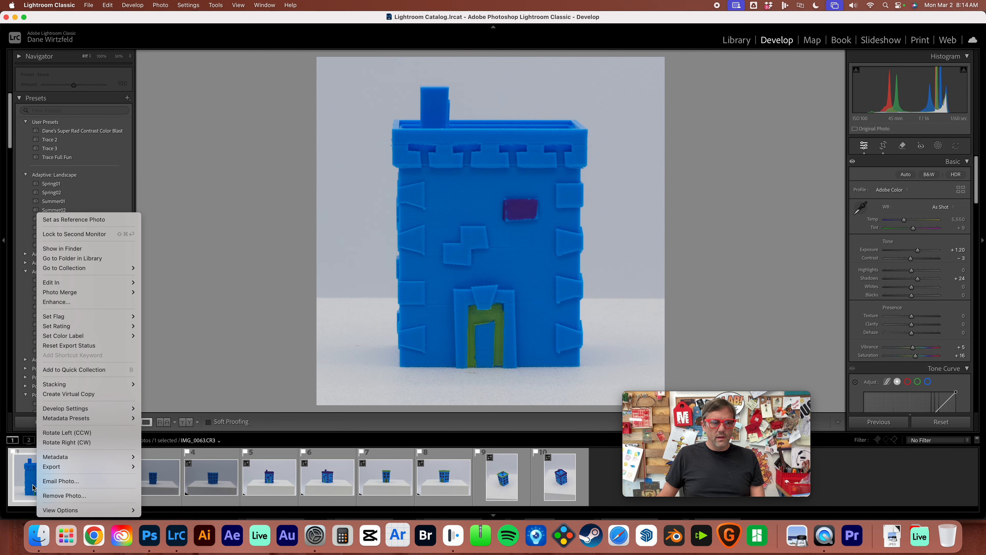
mouse_move(116, 408)
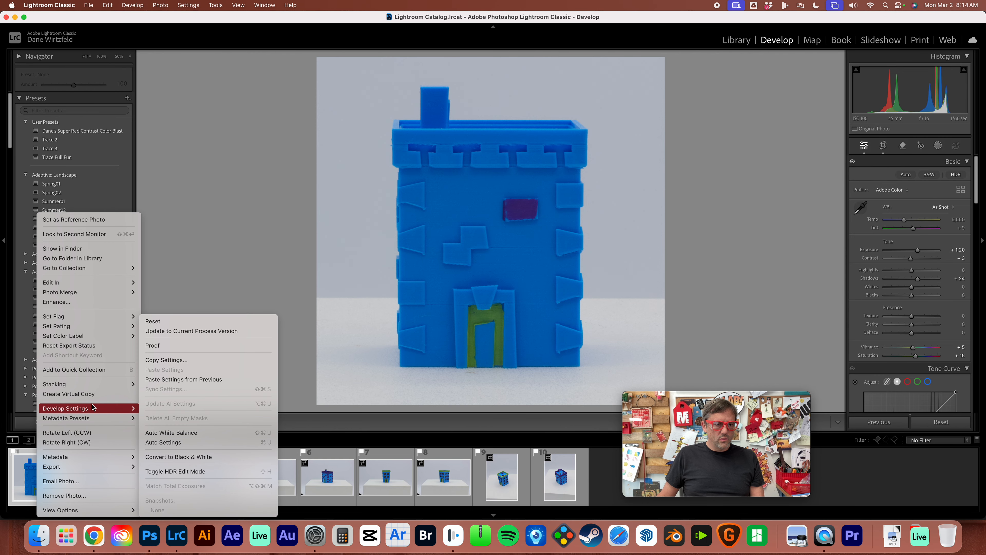
click(192, 361)
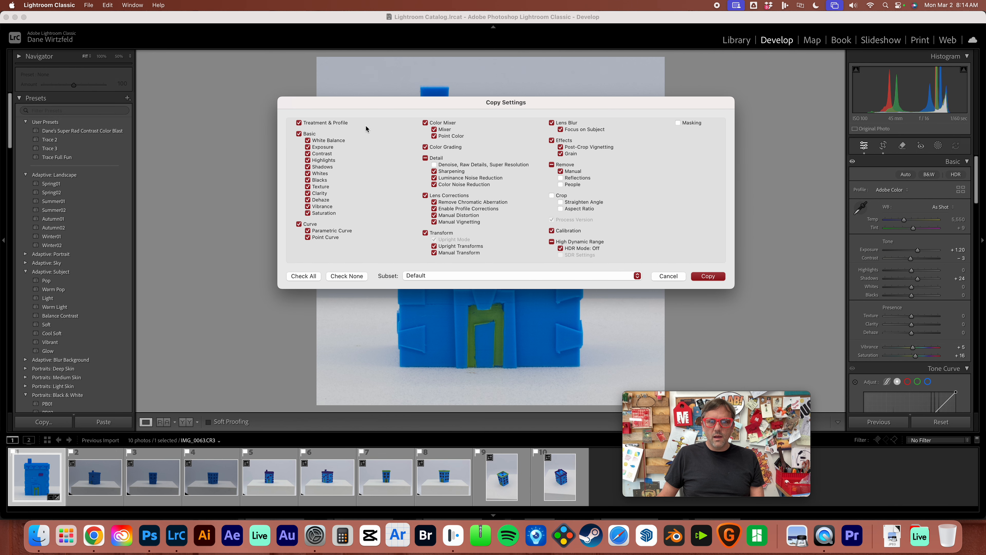
click(552, 195)
click(695, 277)
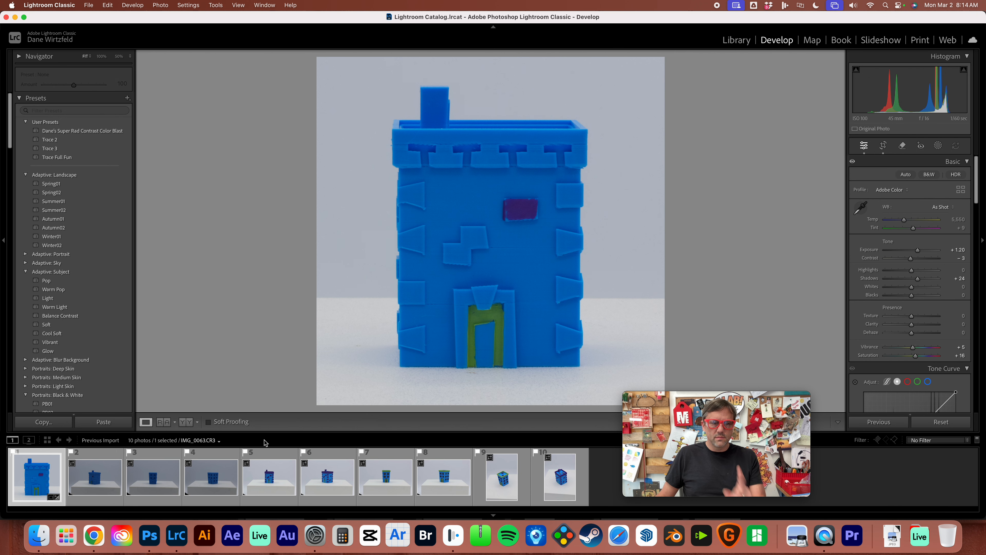
- Paste the copied develop settings onto the second through tenth photos, and clear the selection
click(95, 477)
shift+click(559, 477)
key(super+v)
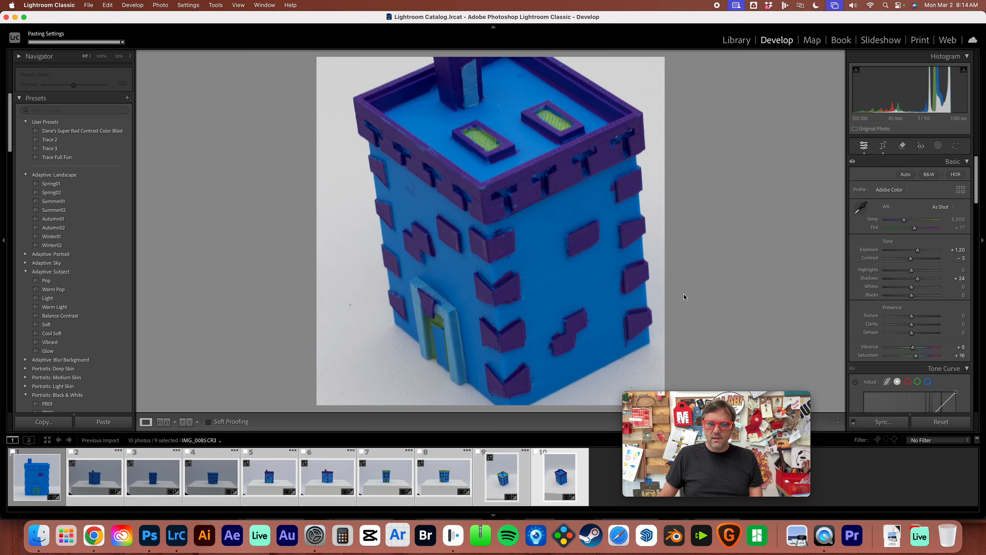
click(844, 480)
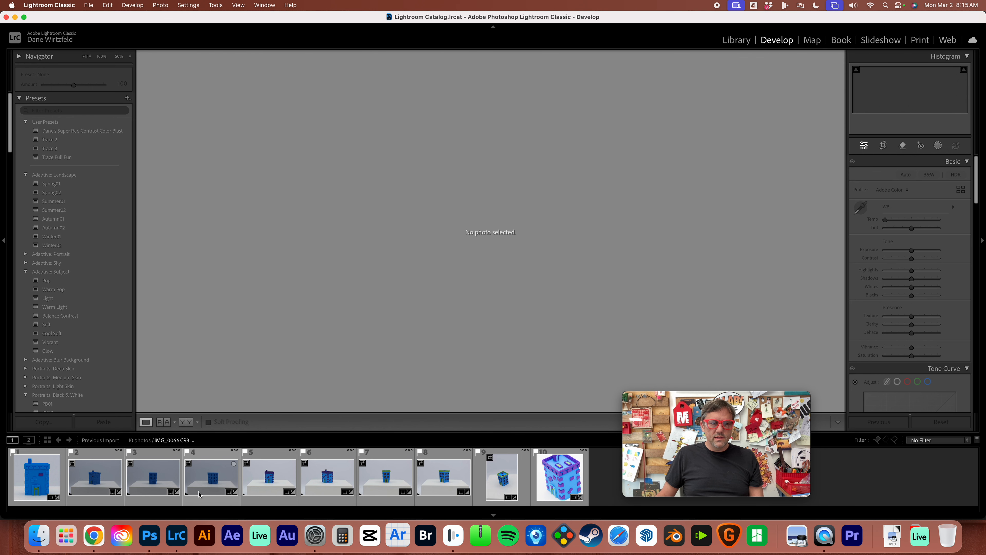
- Reposition the second photo's crop so the blue tower sits centered in the square frame
click(116, 477)
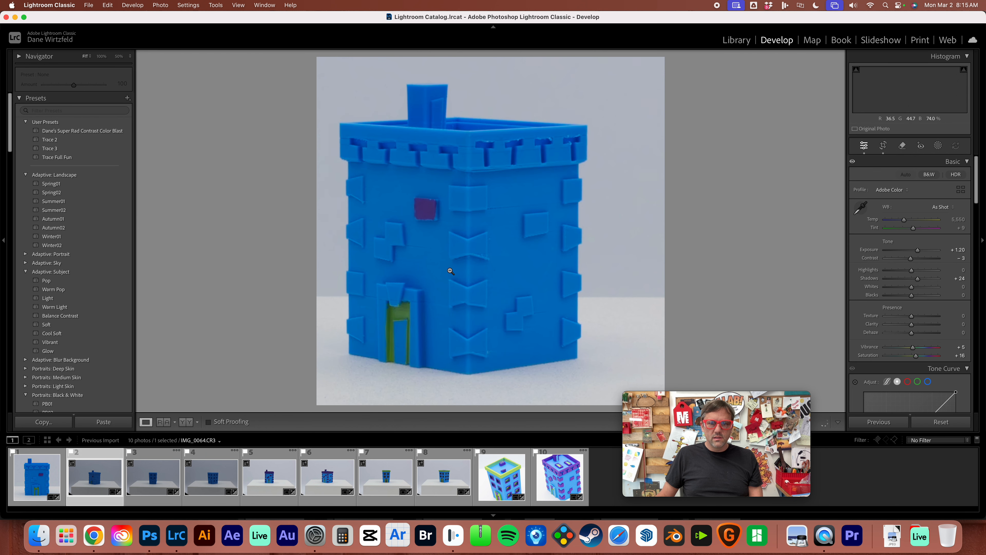
key(r)
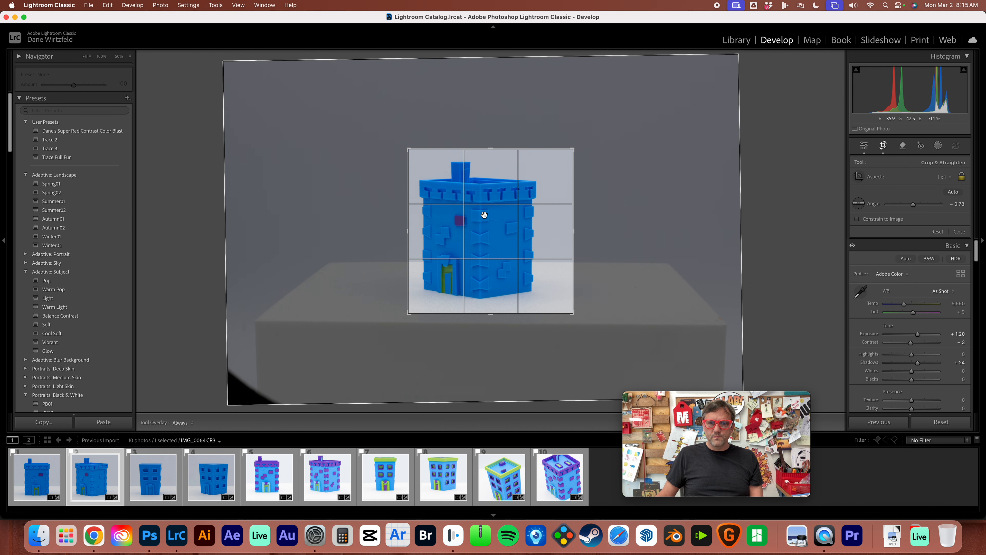
drag(495, 215, 497, 213)
key(Return)
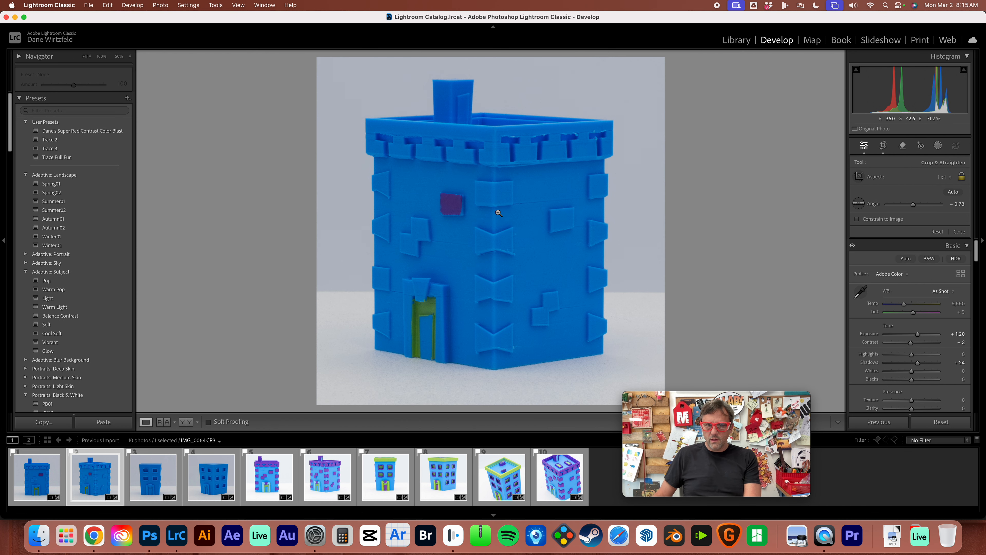
- Reposition the crops of the third and fourth photos so each blue building sits centered in its square frame
click(152, 476)
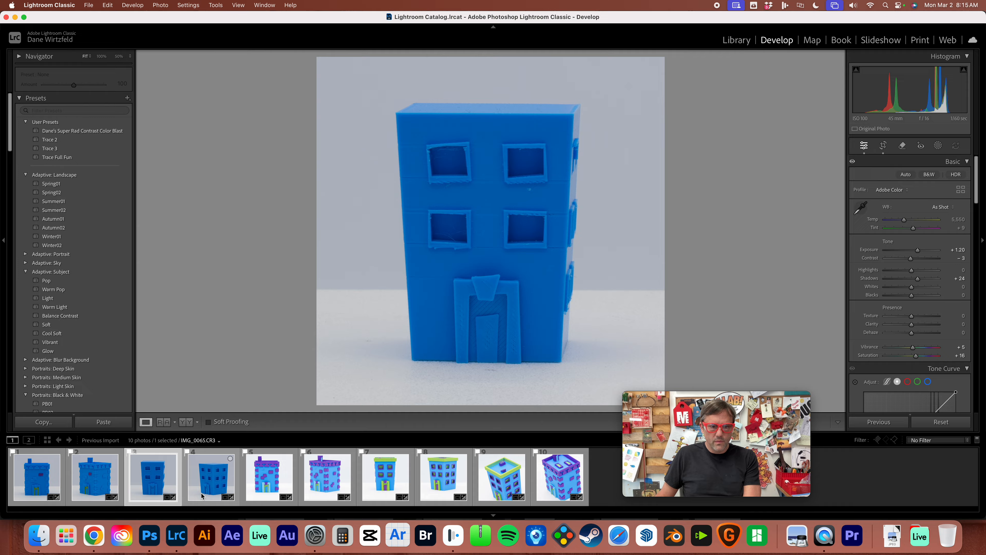
key(Right)
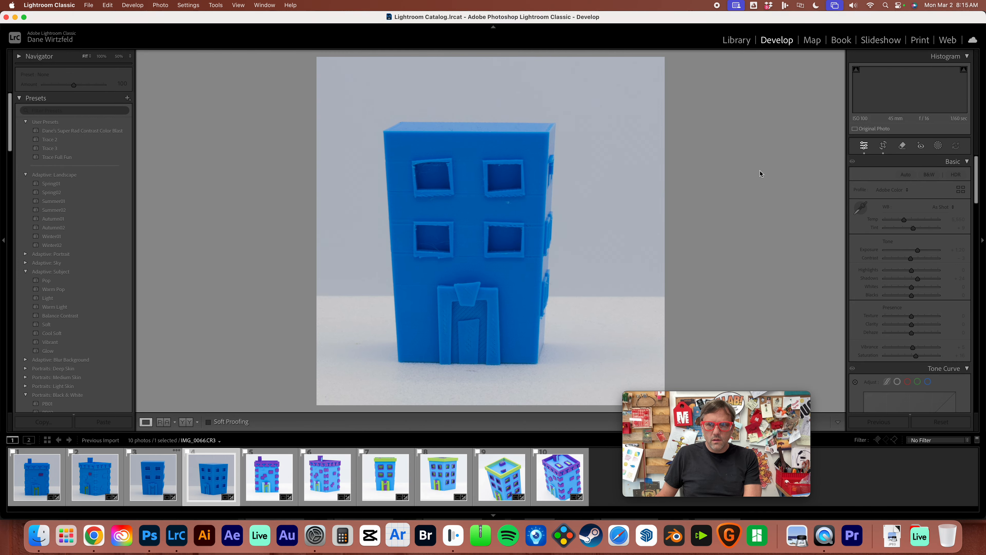
click(882, 147)
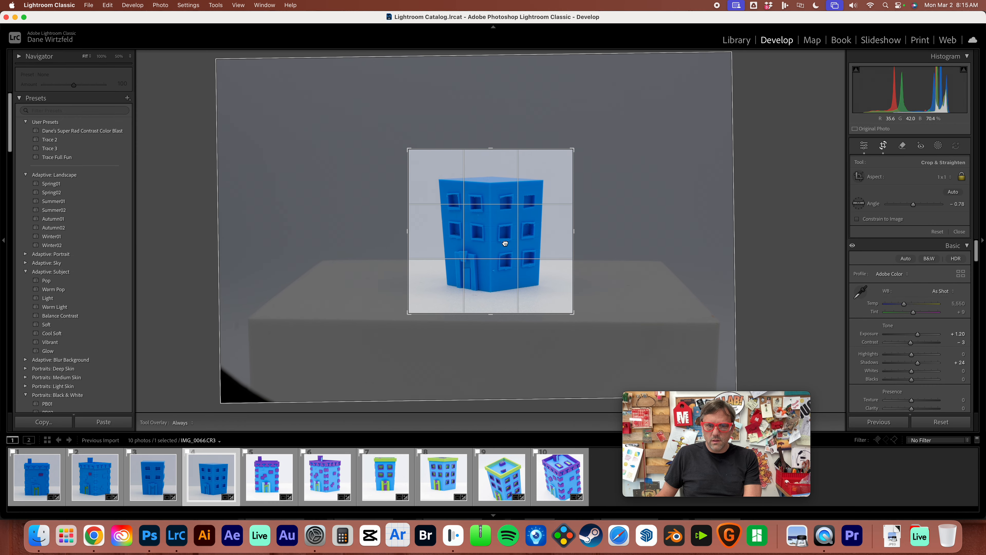